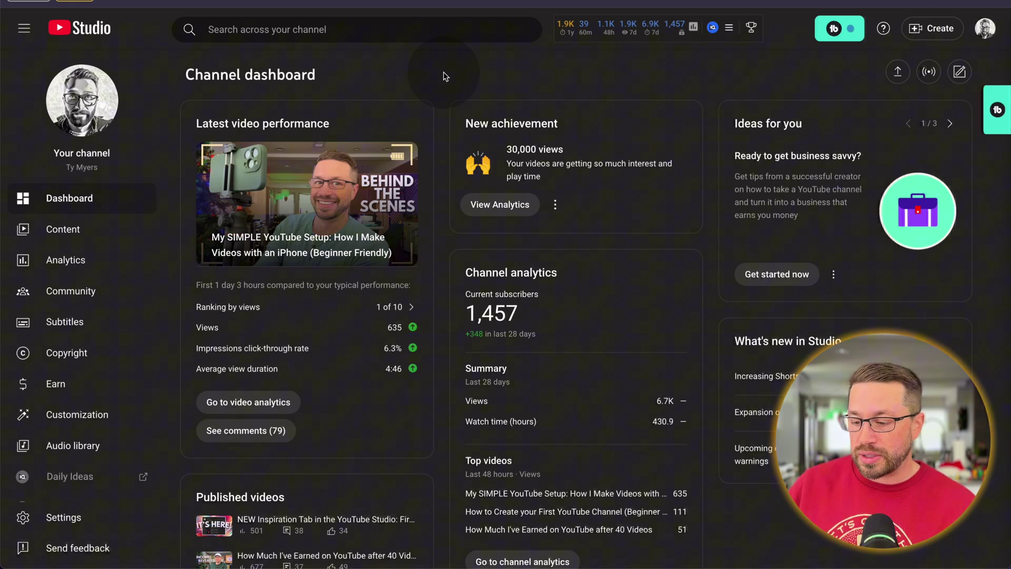
# Open the channel's Customization page in YouTube Studio and scroll down to Video watermark.
pyautogui.scroll(-3, 58, 248)
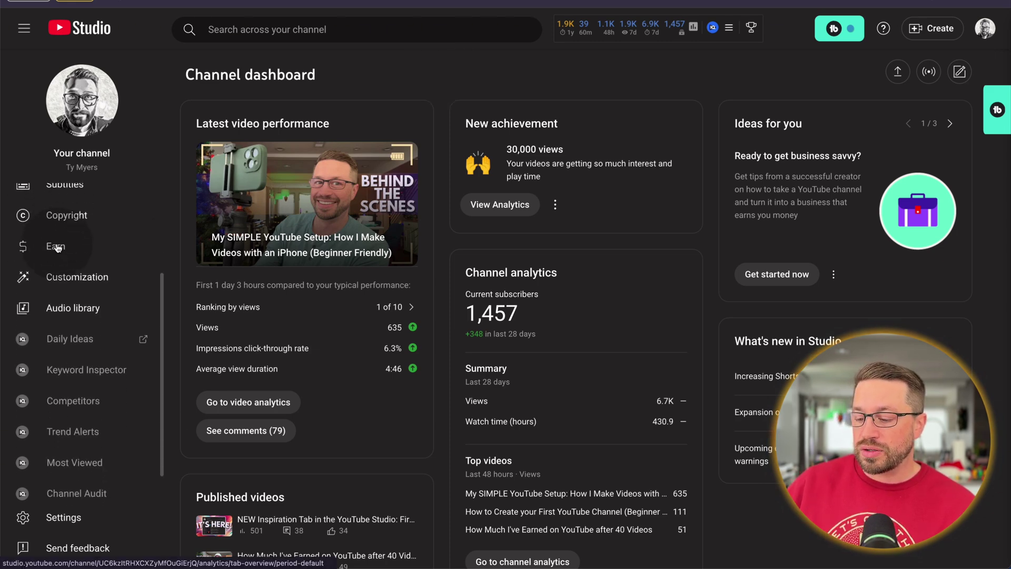
pyautogui.click(70, 279)
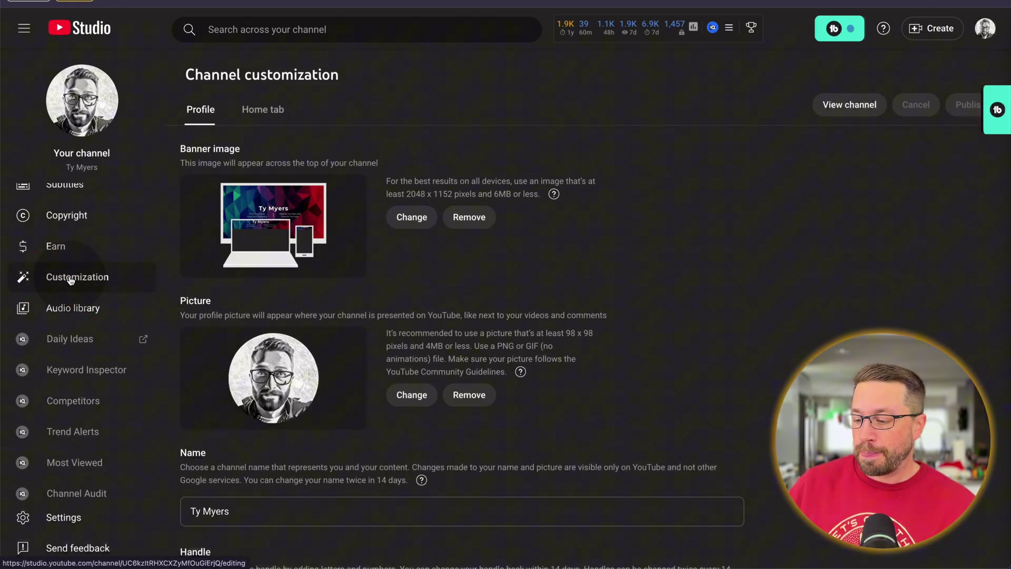
pyautogui.scroll(-15, 390, 168)
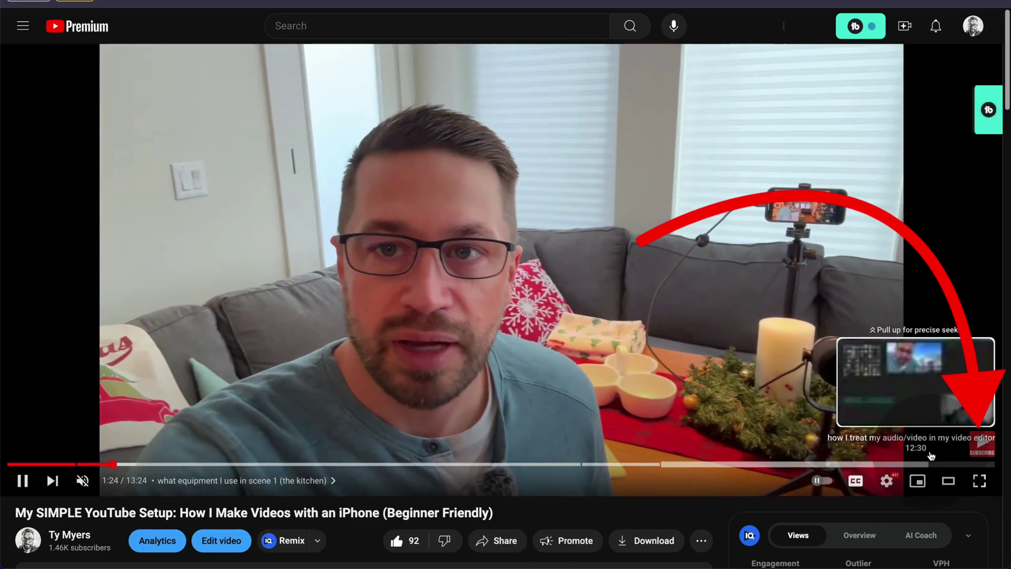
# Subscribe to the channel from the card on the video's bottom-right watermark.
pyautogui.moveTo(980, 441)
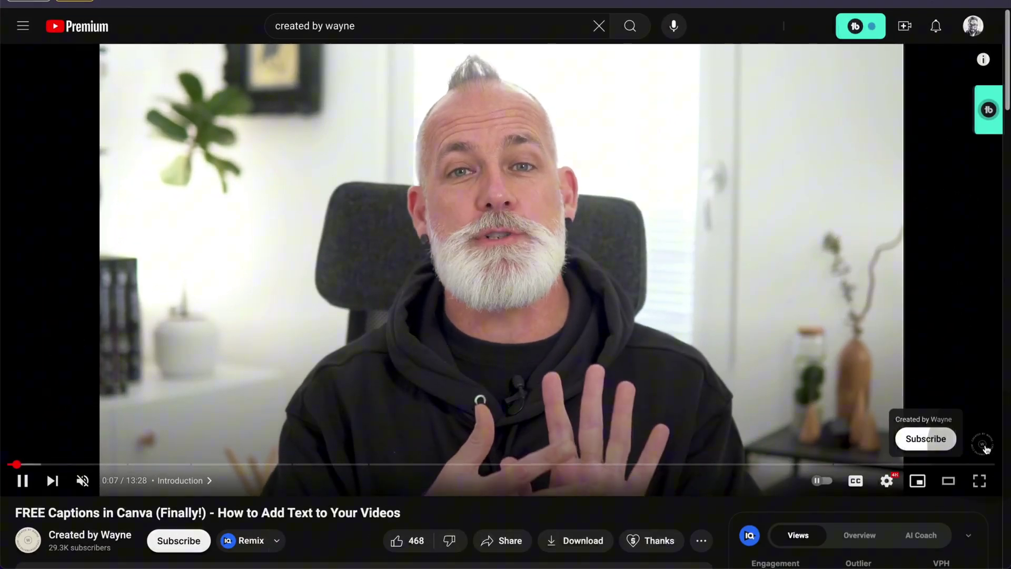
pyautogui.click(928, 440)
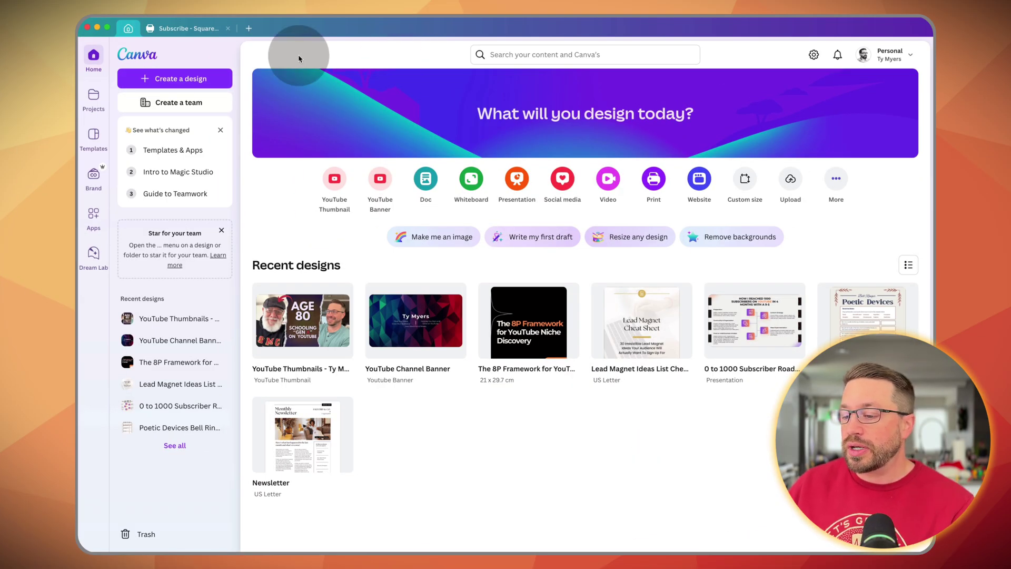
# Create a blank 100 × 100 mm Square Sticker design by searching 'square'.
pyautogui.click(170, 75)
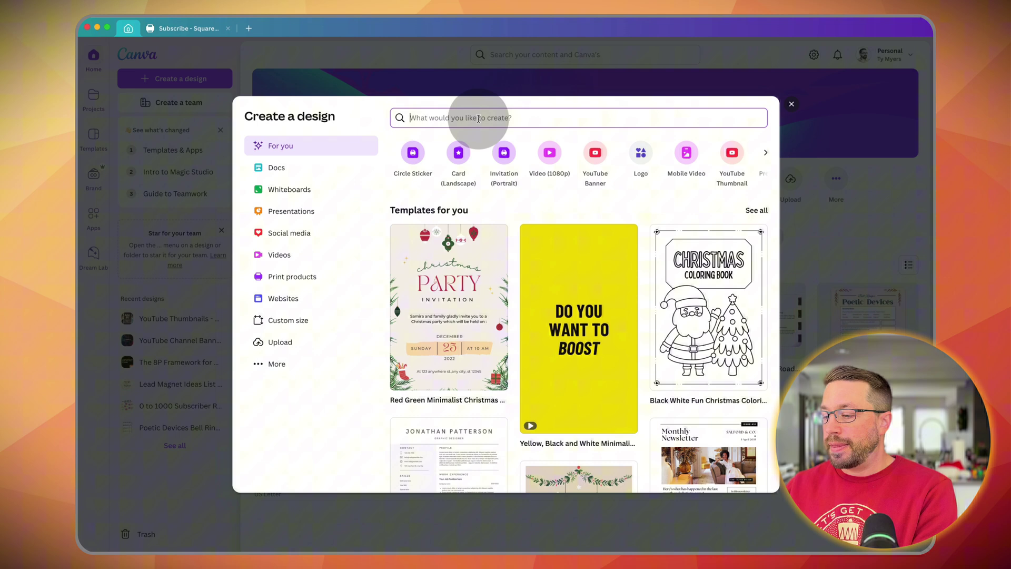
pyautogui.write('square')
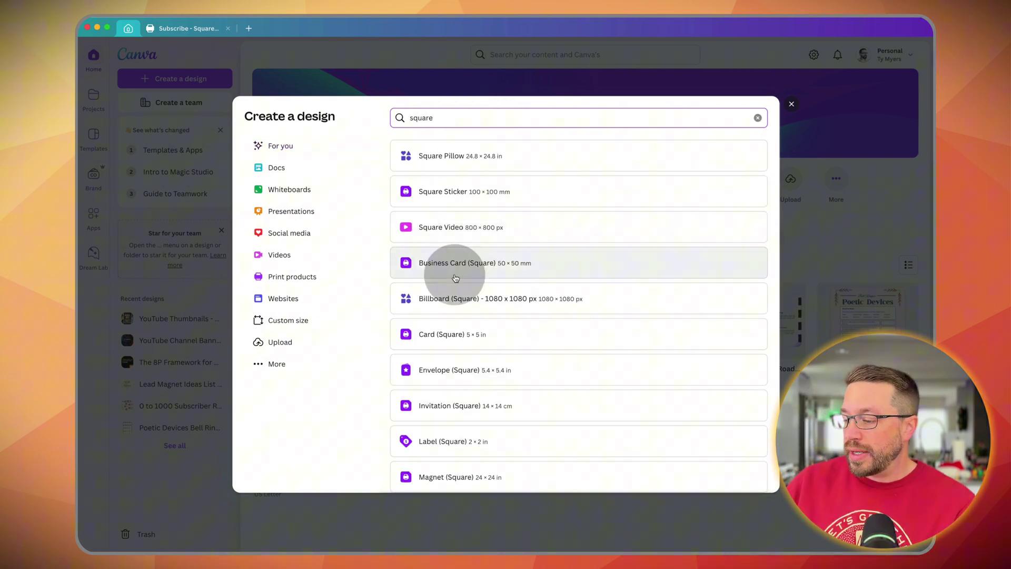
pyautogui.click(451, 192)
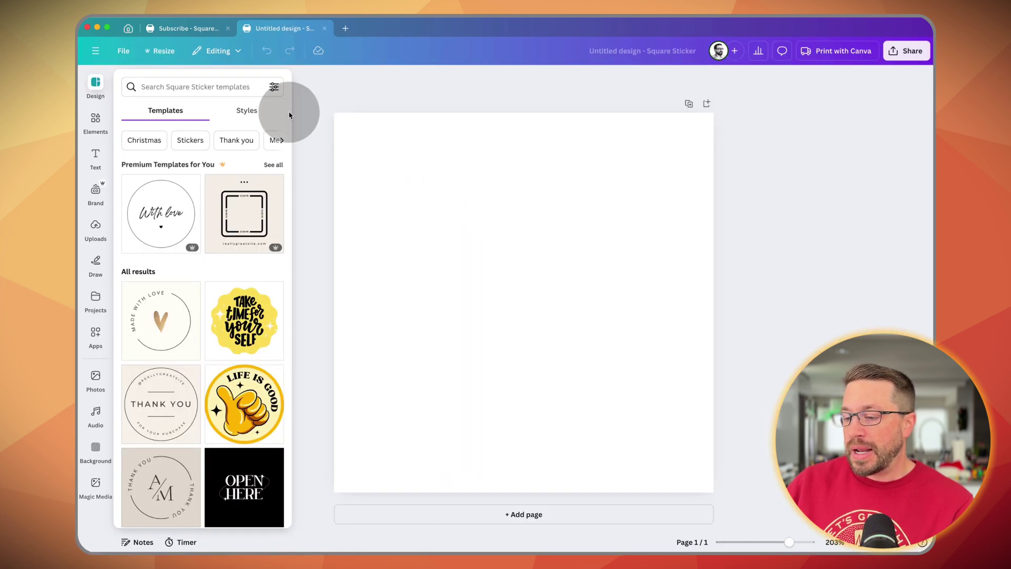
# Search Elements for 'youtube logo' and browse the full list of Graphics results.
pyautogui.click(106, 127)
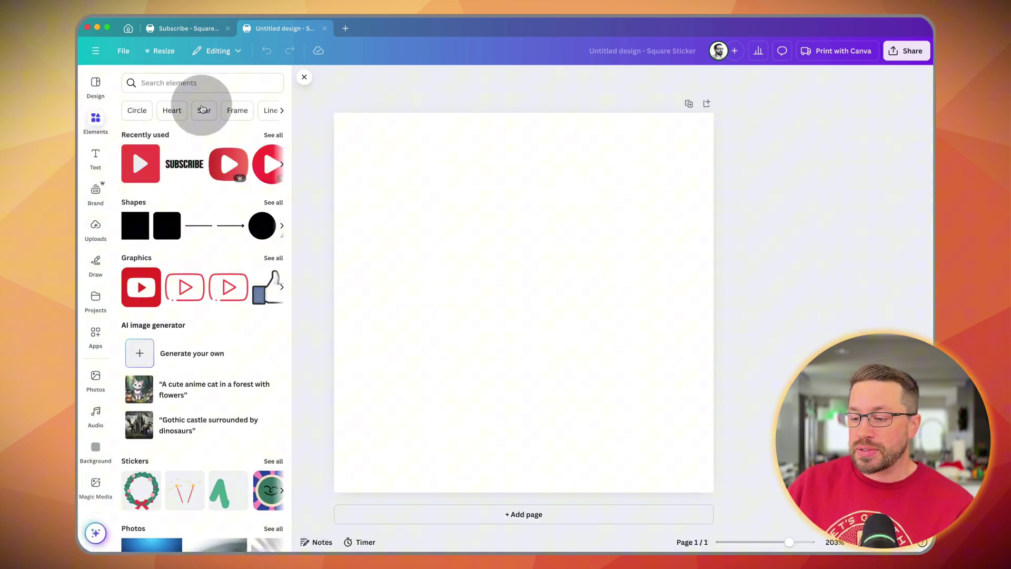
pyautogui.click(209, 82)
pyautogui.write('you')
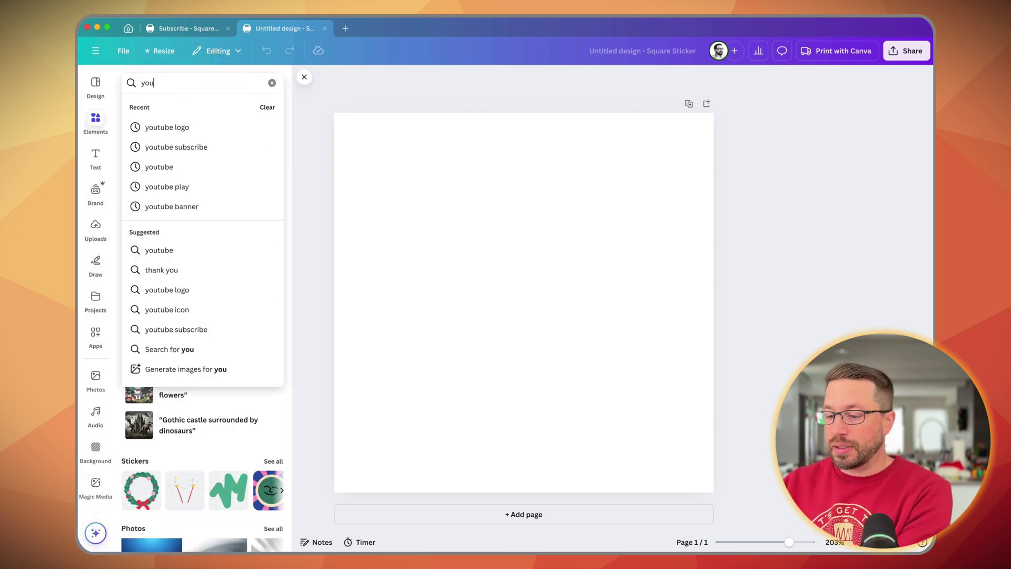
pyautogui.write('tube logo')
pyautogui.press('Return')
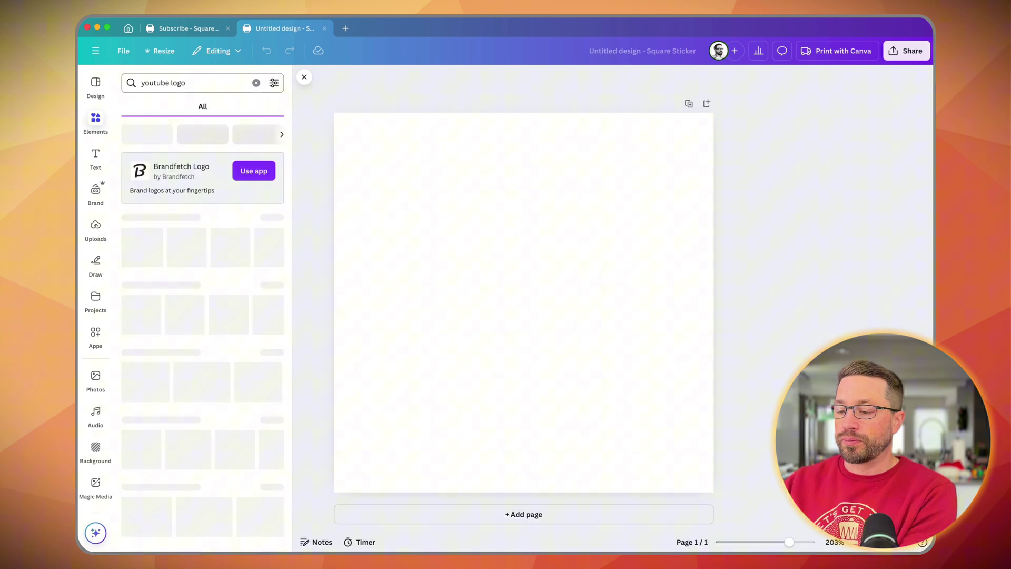
pyautogui.click(272, 218)
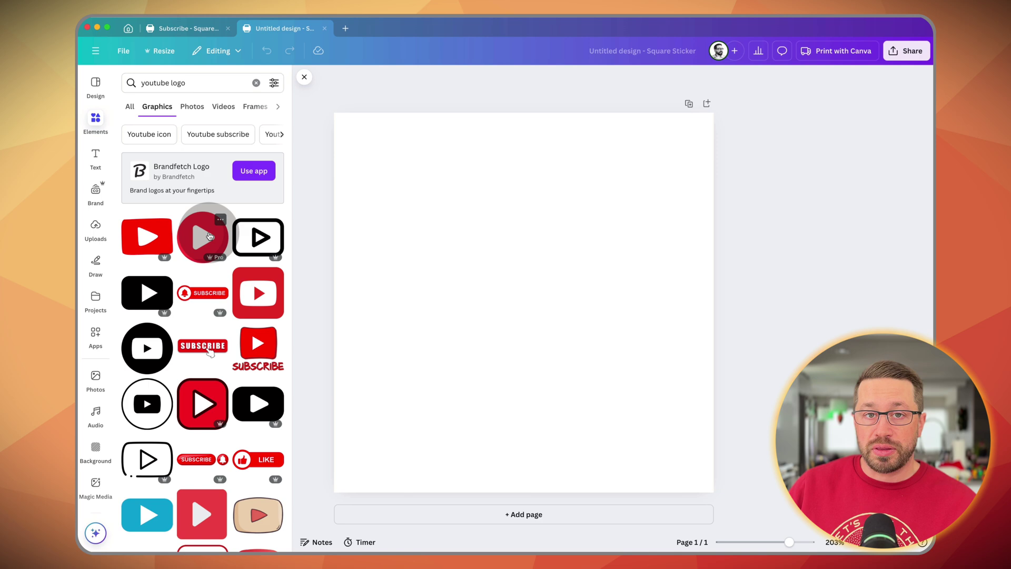
pyautogui.scroll(-5, 209, 236)
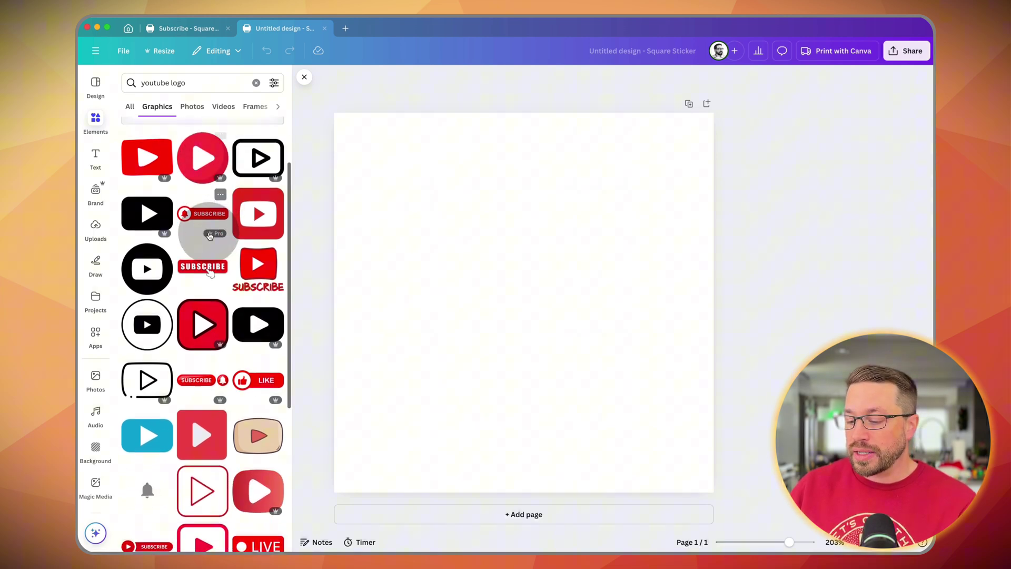
pyautogui.scroll(-4, 209, 236)
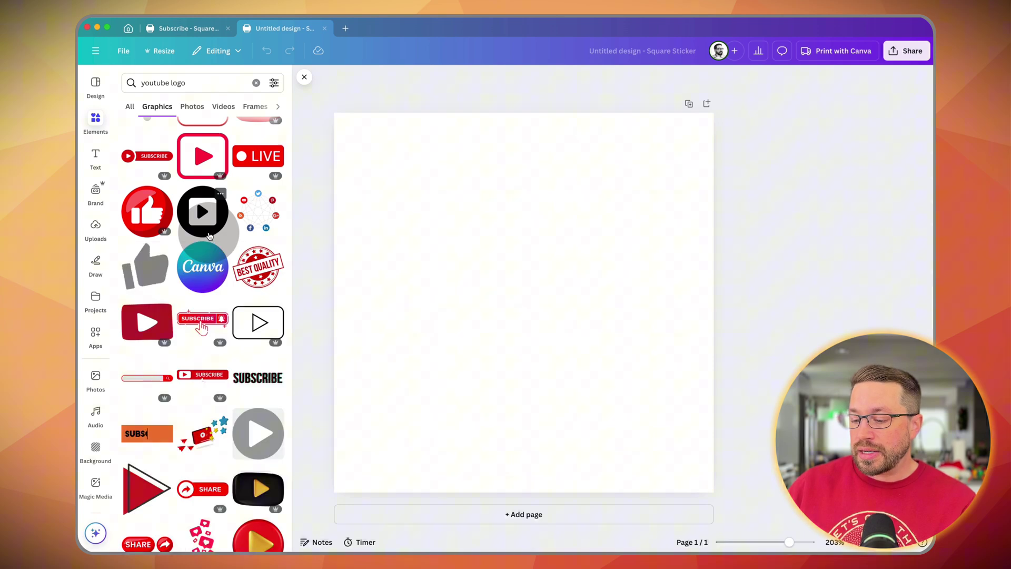
pyautogui.scroll(5, 210, 236)
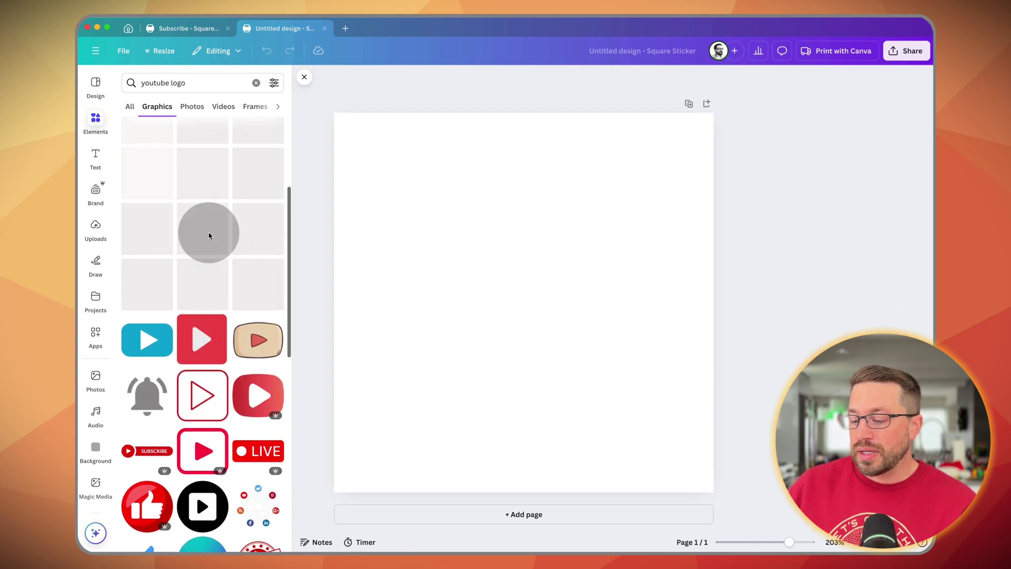
pyautogui.scroll(2, 209, 236)
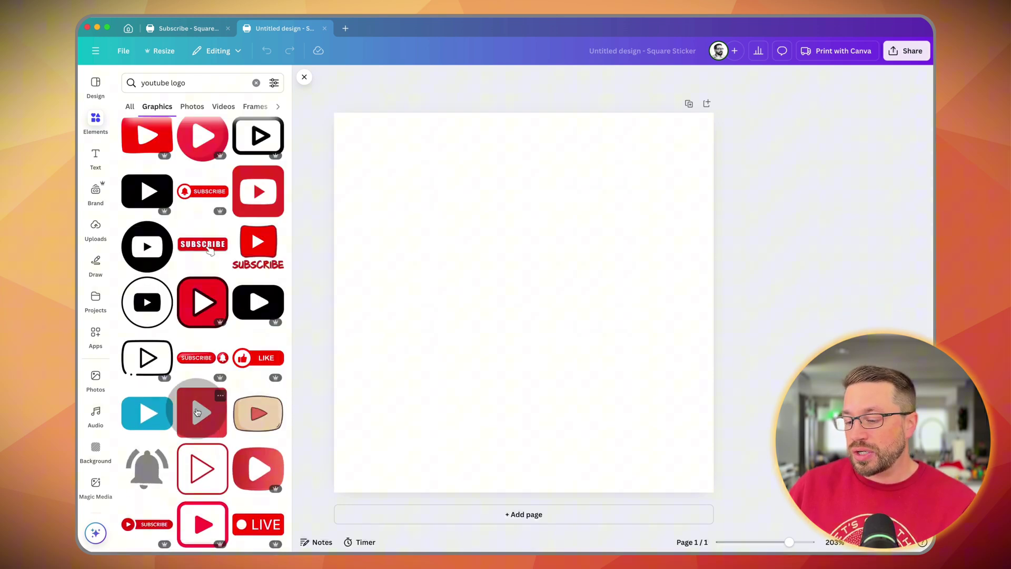
pyautogui.scroll(2, 197, 413)
# Add the red YouTube icon graphic and stretch it until it covers the whole page.
pyautogui.click(258, 267)
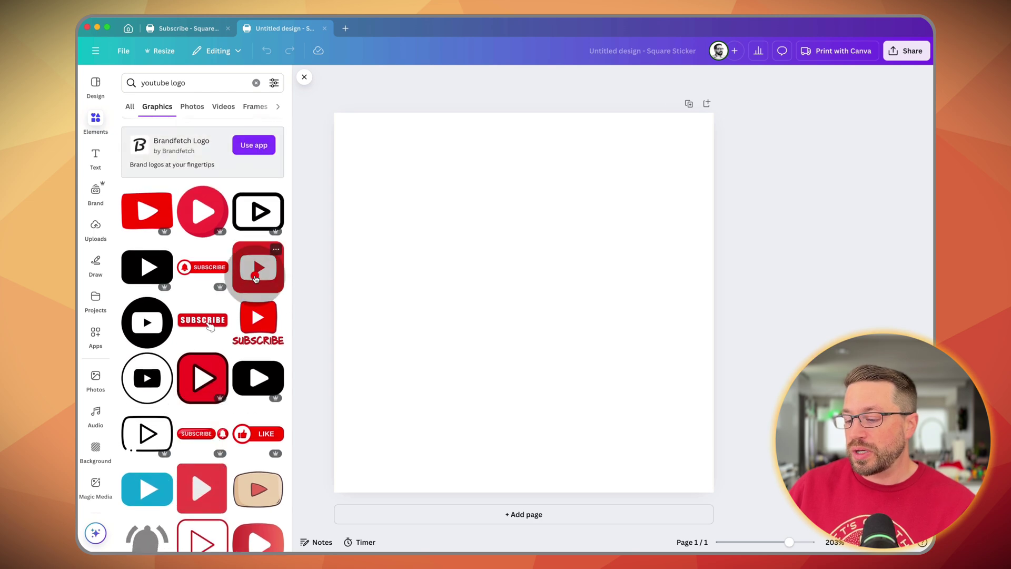
pyautogui.moveTo(448, 224); pyautogui.dragTo(334, 113)
pyautogui.moveTo(604, 388); pyautogui.dragTo(712, 482)
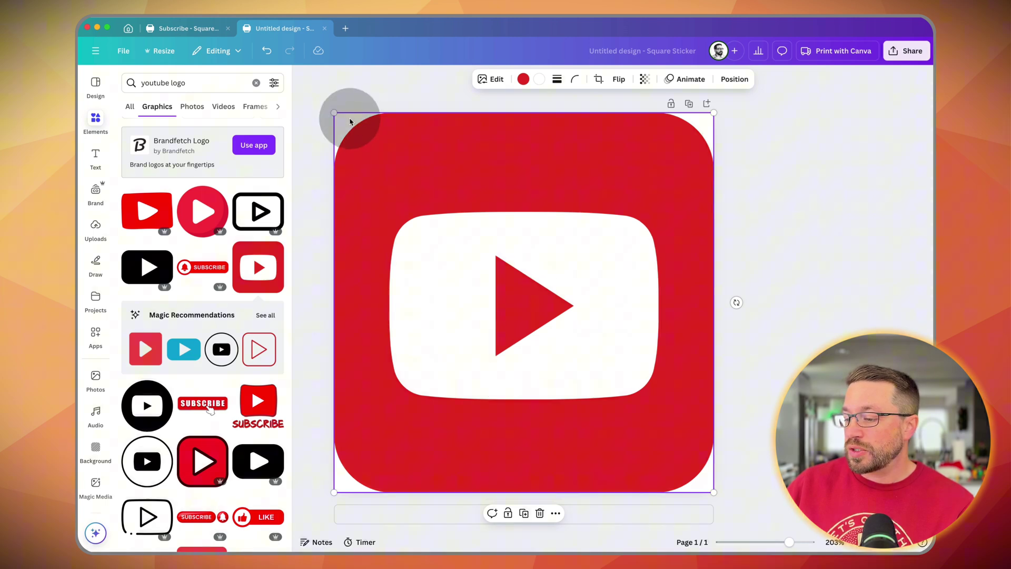
pyautogui.moveTo(334, 111); pyautogui.dragTo(327, 98)
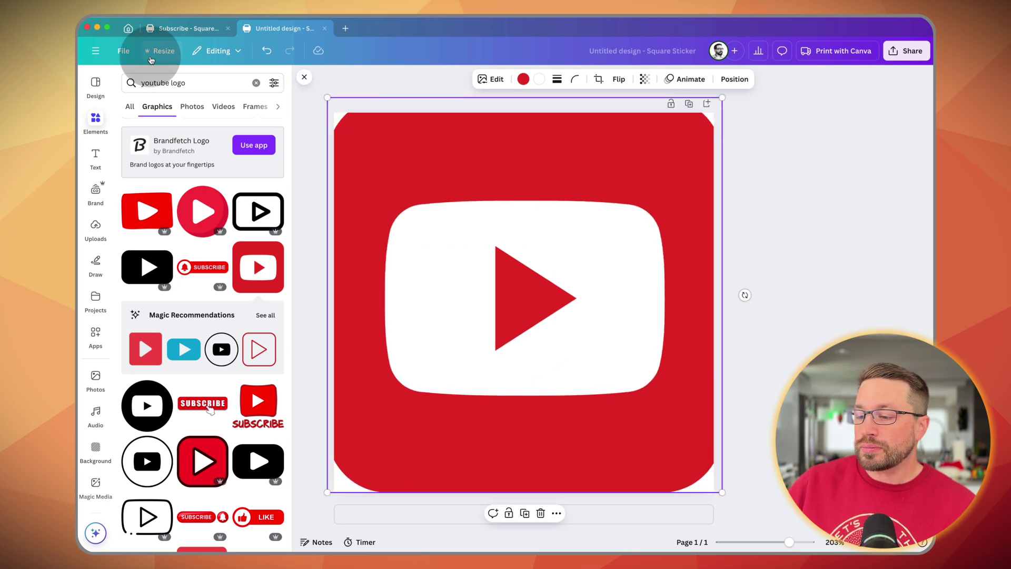
# Add a text box reading 'Subscribe' and colour the text white.
pyautogui.click(95, 155)
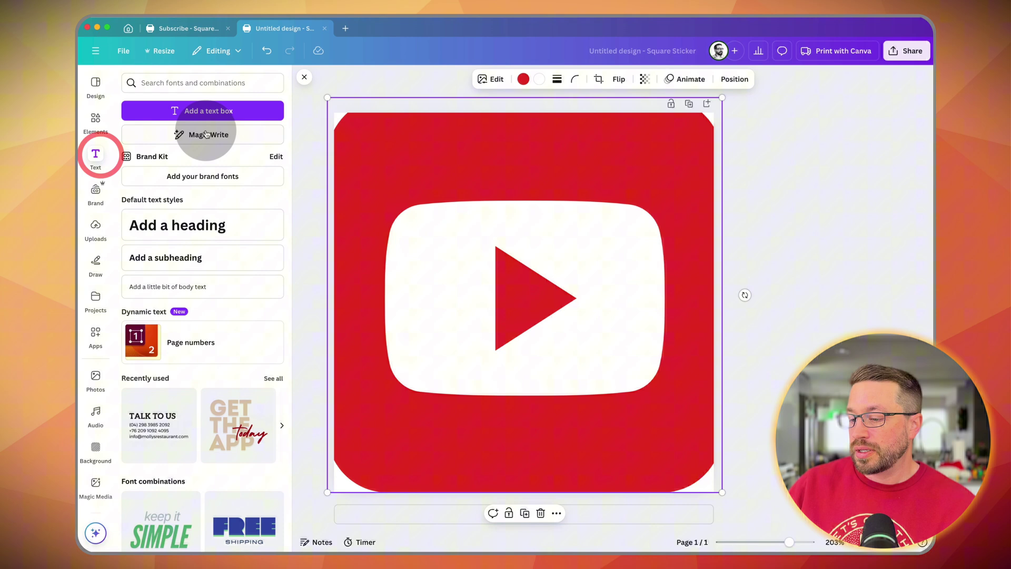
pyautogui.click(226, 112)
pyautogui.write('Subscribe')
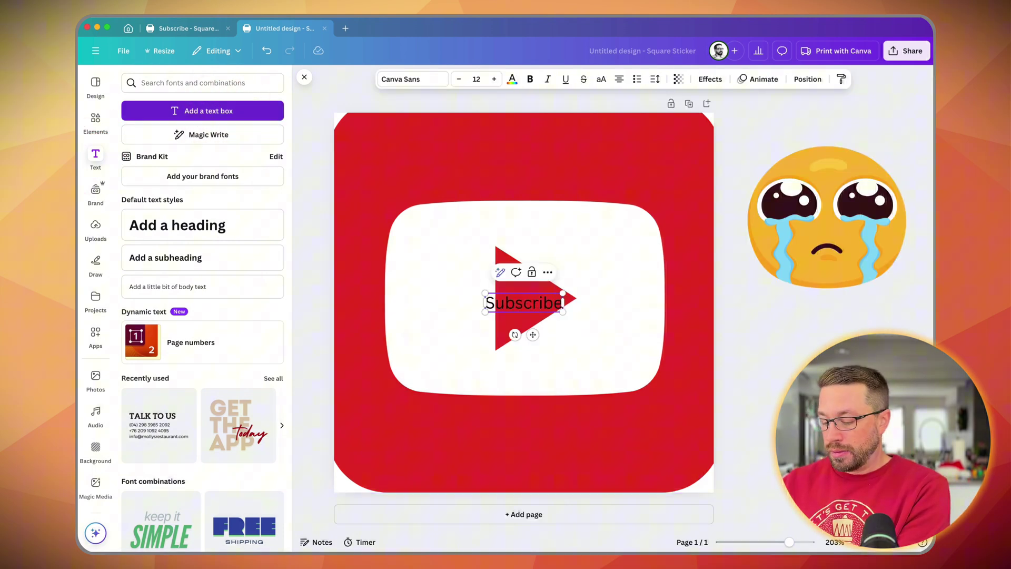
pyautogui.press('super+a')
pyautogui.click(509, 80)
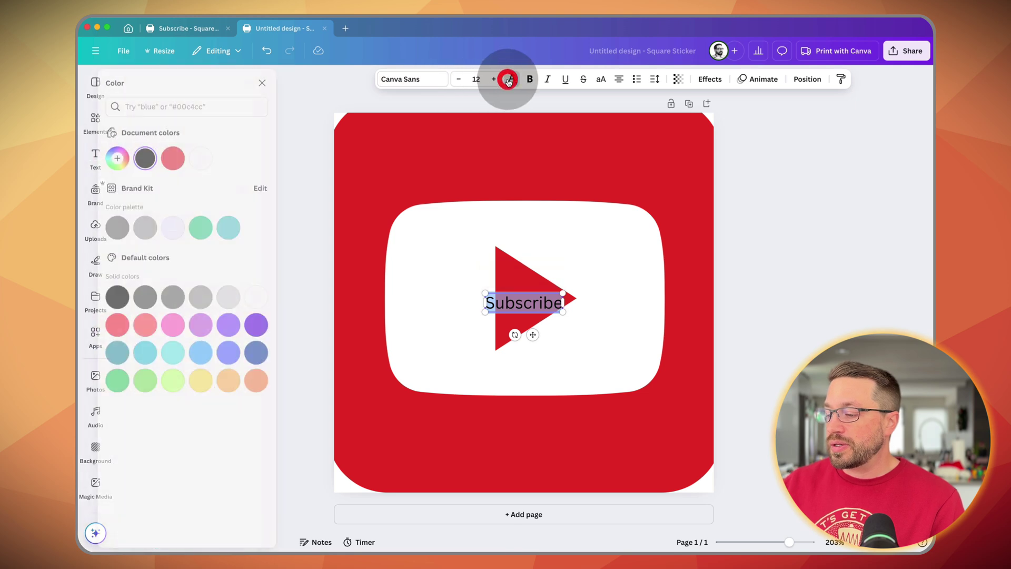
pyautogui.click(269, 225)
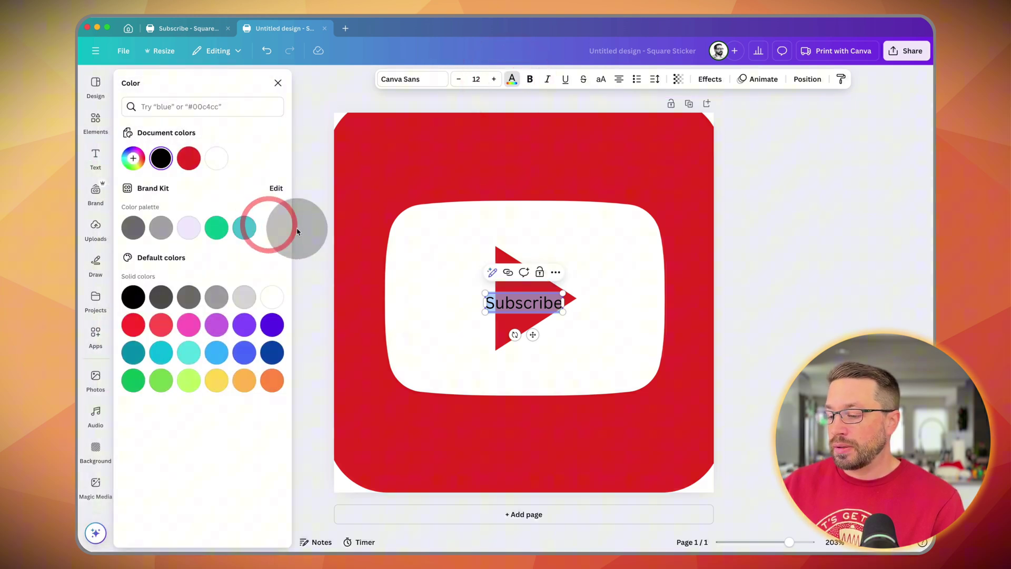
pyautogui.click(272, 297)
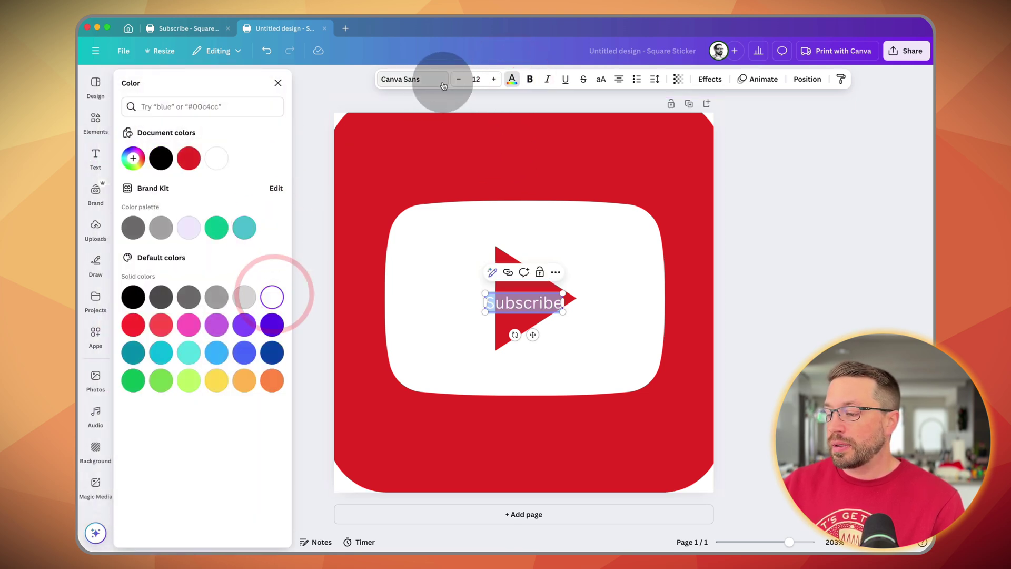
# Set 'Subscribe' to 48 pt and move it beneath the play button.
pyautogui.click(475, 79)
pyautogui.write('48')
pyautogui.press('Return')
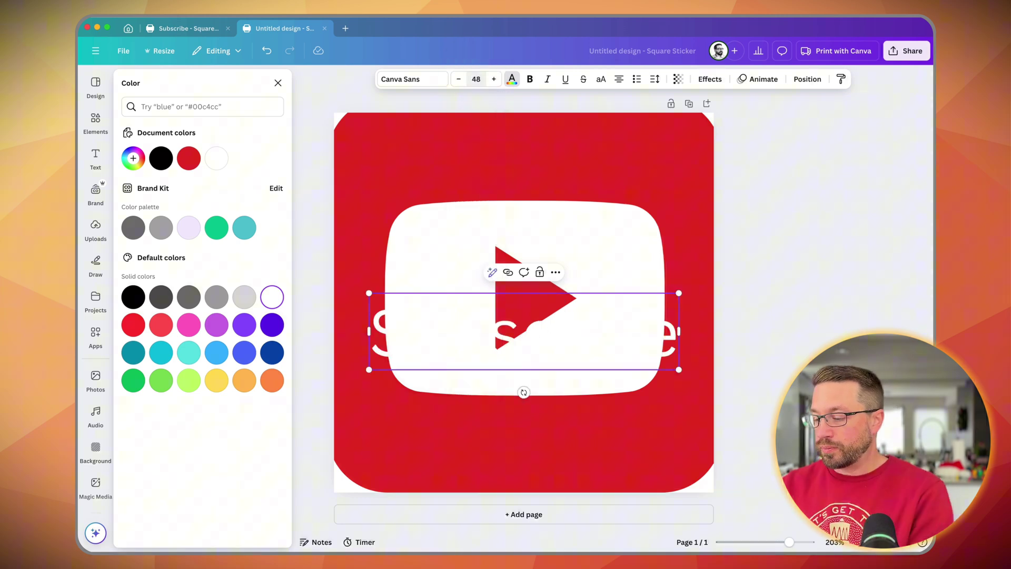
pyautogui.click(514, 350)
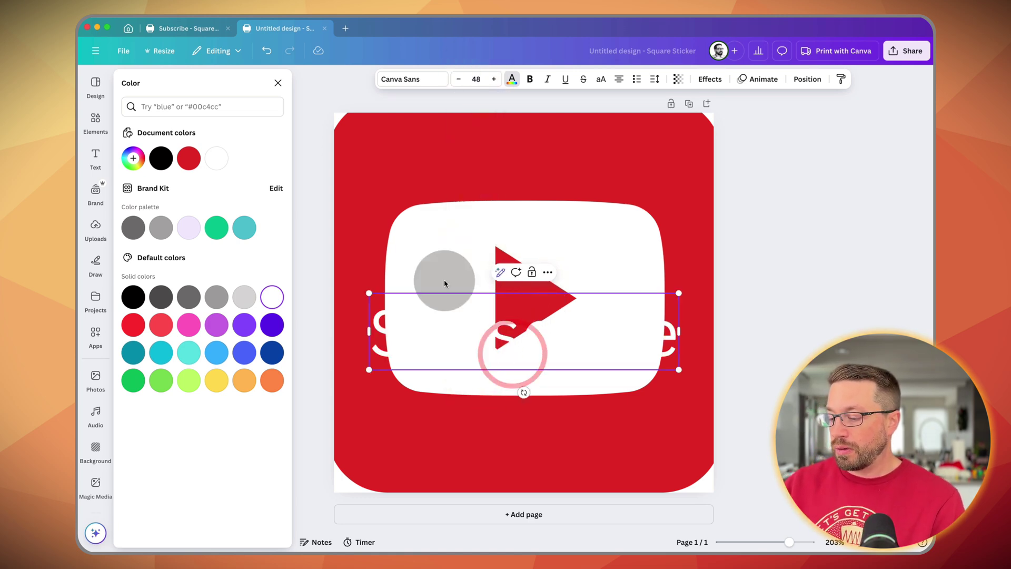
pyautogui.moveTo(492, 312); pyautogui.dragTo(498, 418)
pyautogui.doubleClick(498, 436)
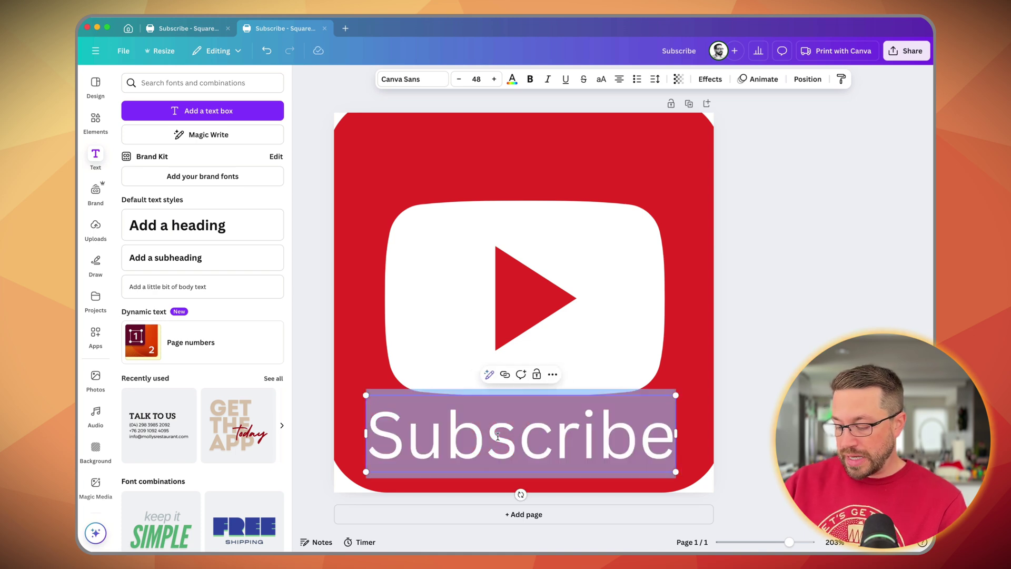
pyautogui.click(678, 317)
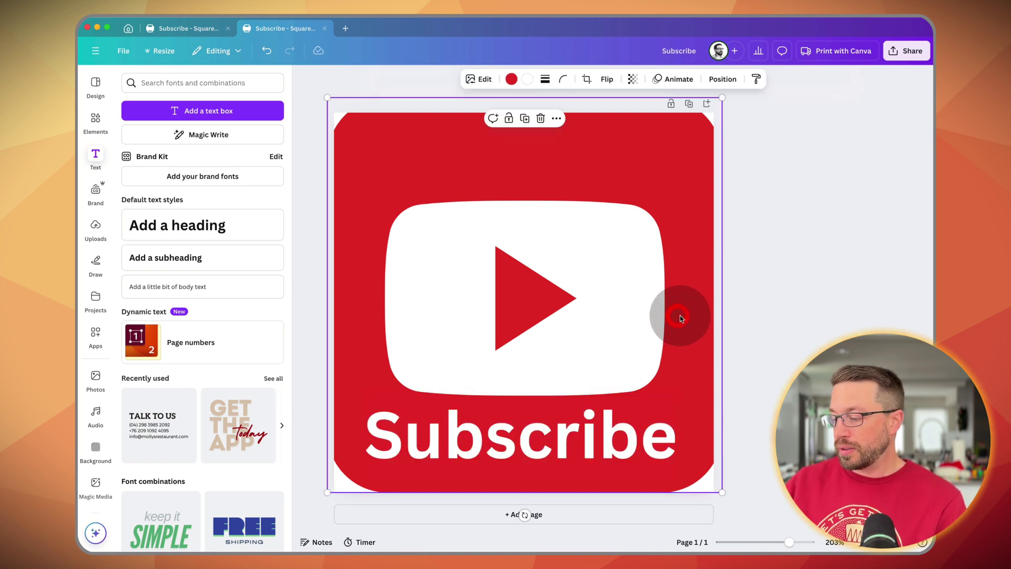
pyautogui.click(770, 335)
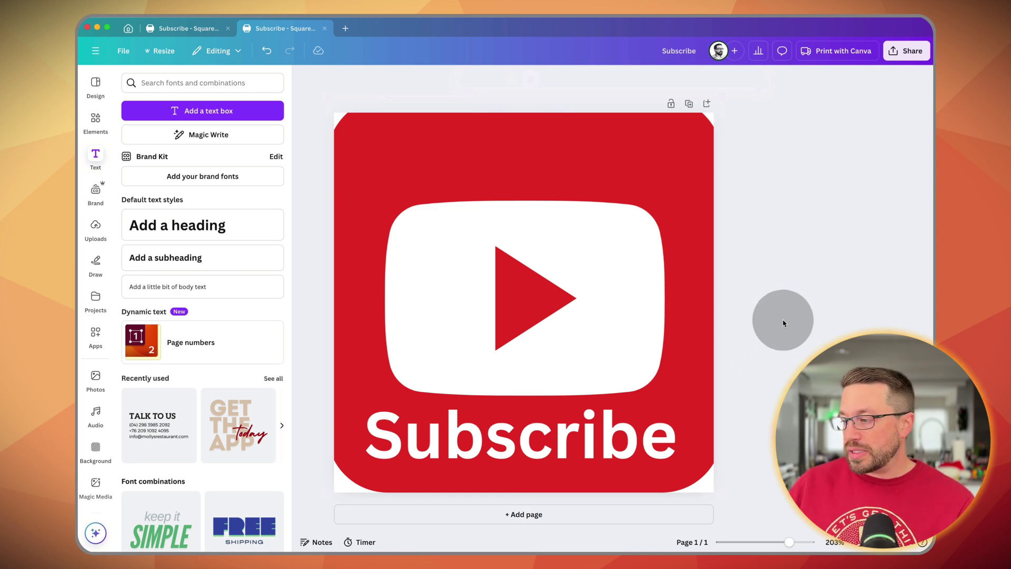
pyautogui.click(905, 53)
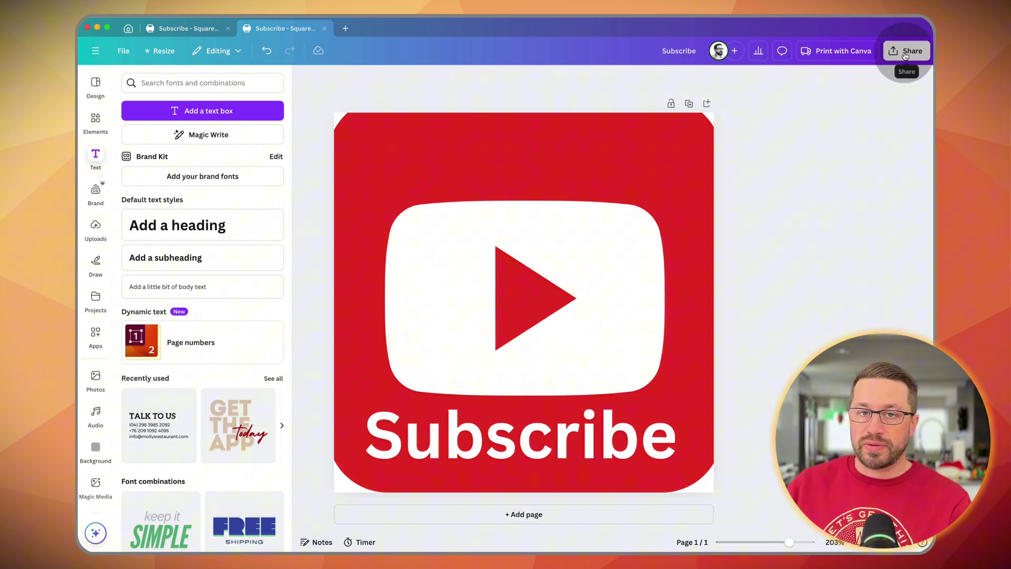